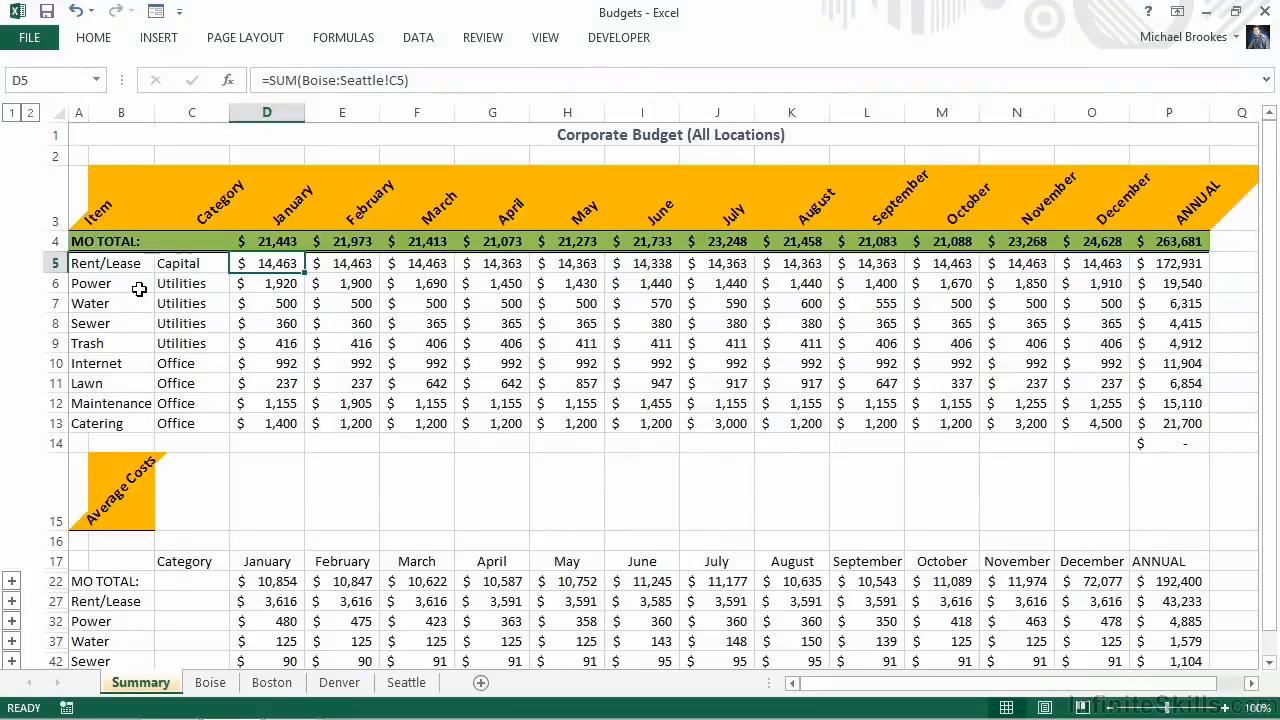
# Freeze the panes at column D of the Summary sheet so columns A to C stay fixed during horizontal scrolling
pyautogui.click(273, 111)
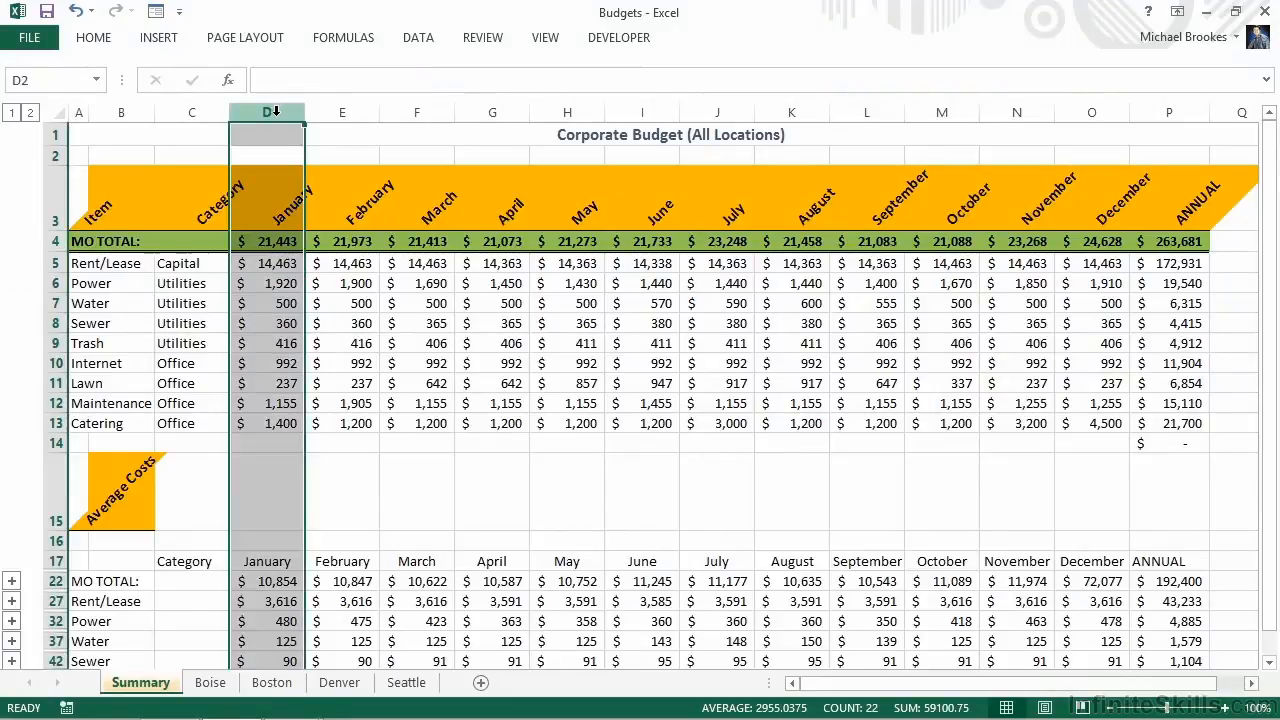
pyautogui.click(545, 45)
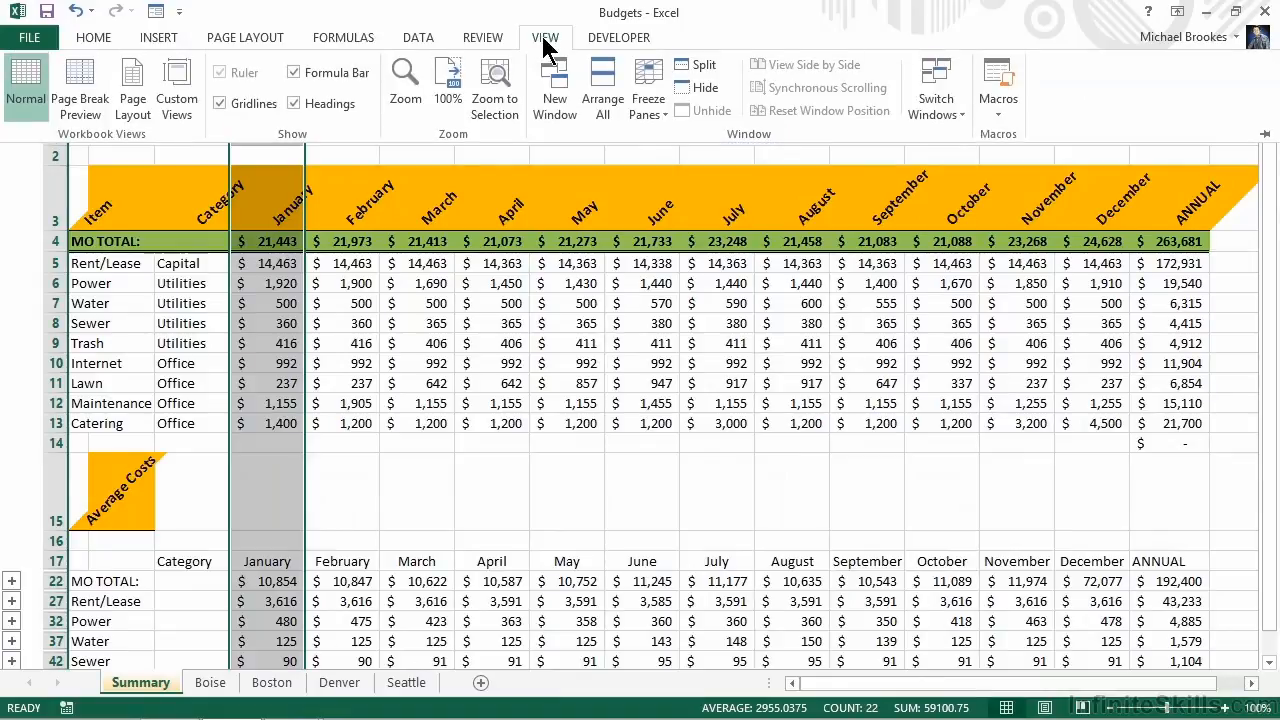
pyautogui.click(643, 120)
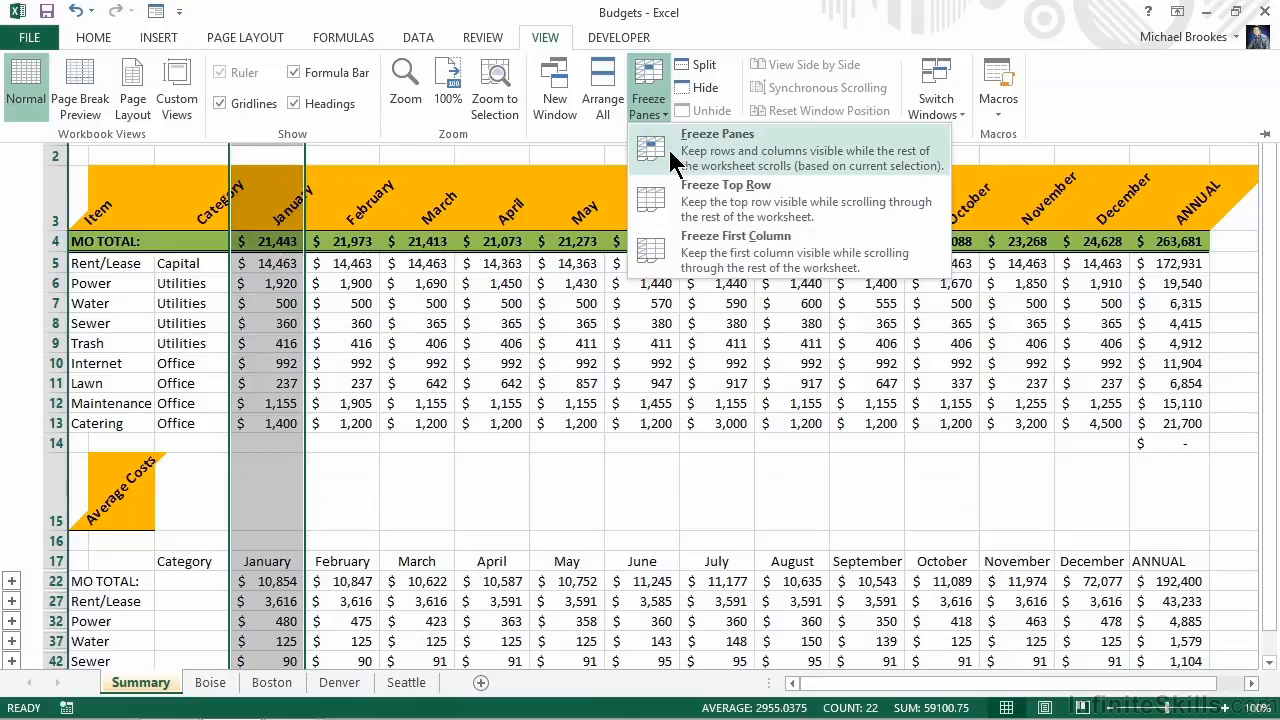
pyautogui.click(667, 146)
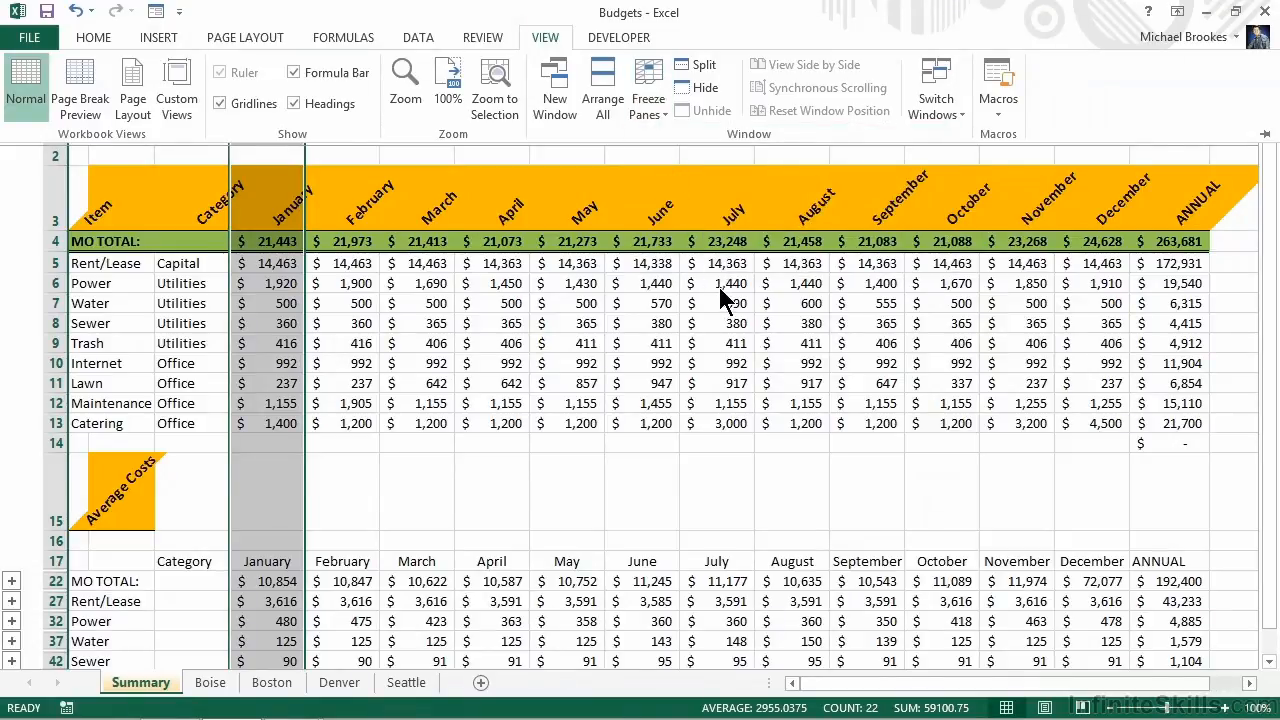
# Insert a column sparkline in cell Q4 that charts the monthly totals in D4:O4
pyautogui.click(1180, 277)
pyautogui.click(1176, 263)
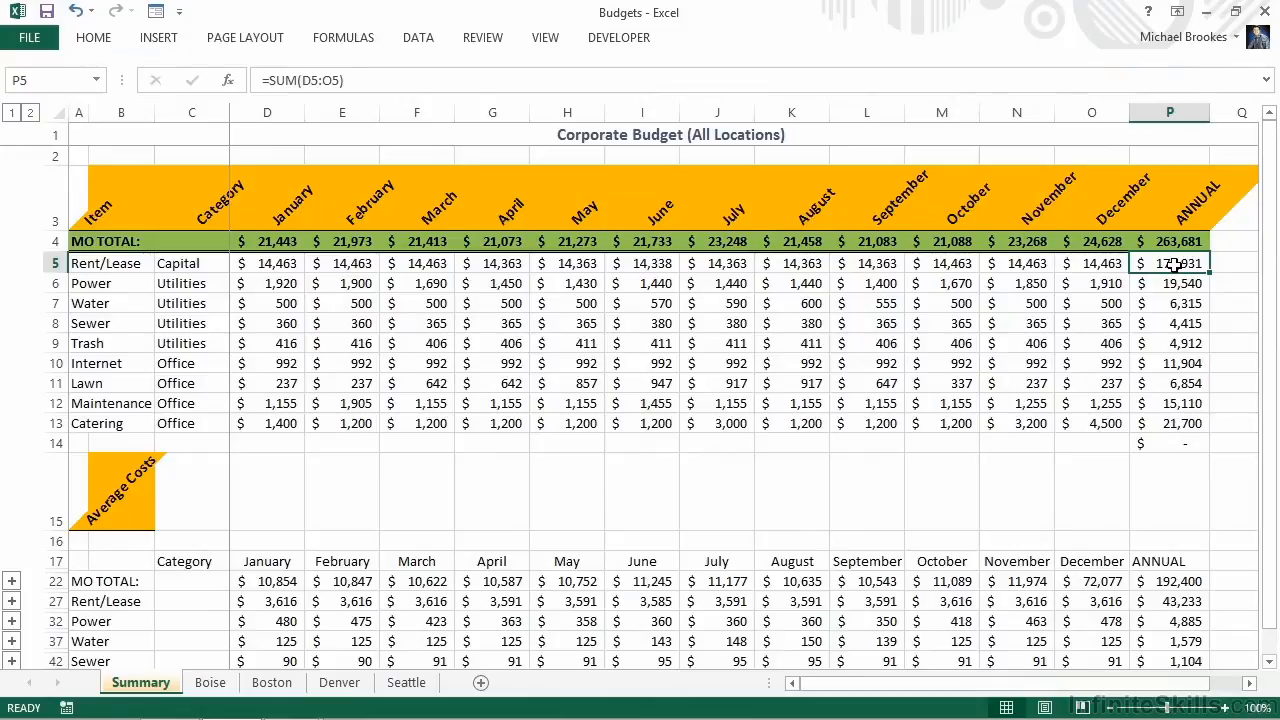
pyautogui.press('Right')
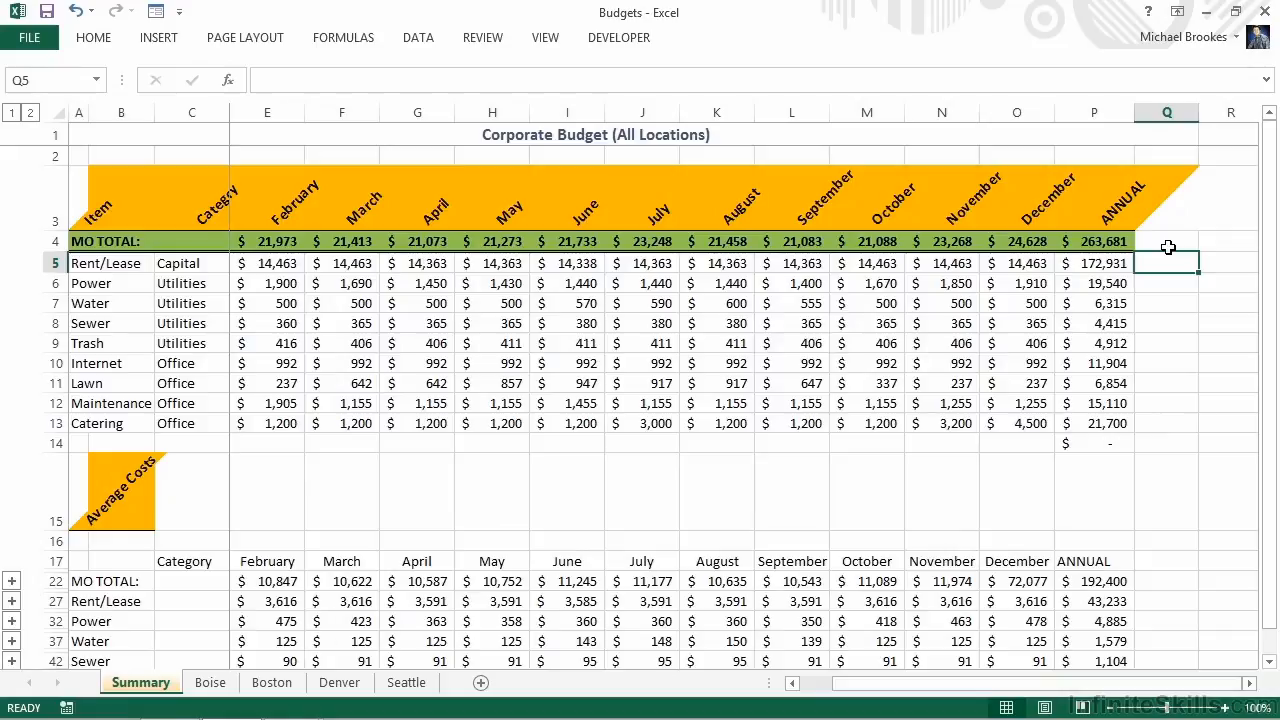
pyautogui.click(1171, 244)
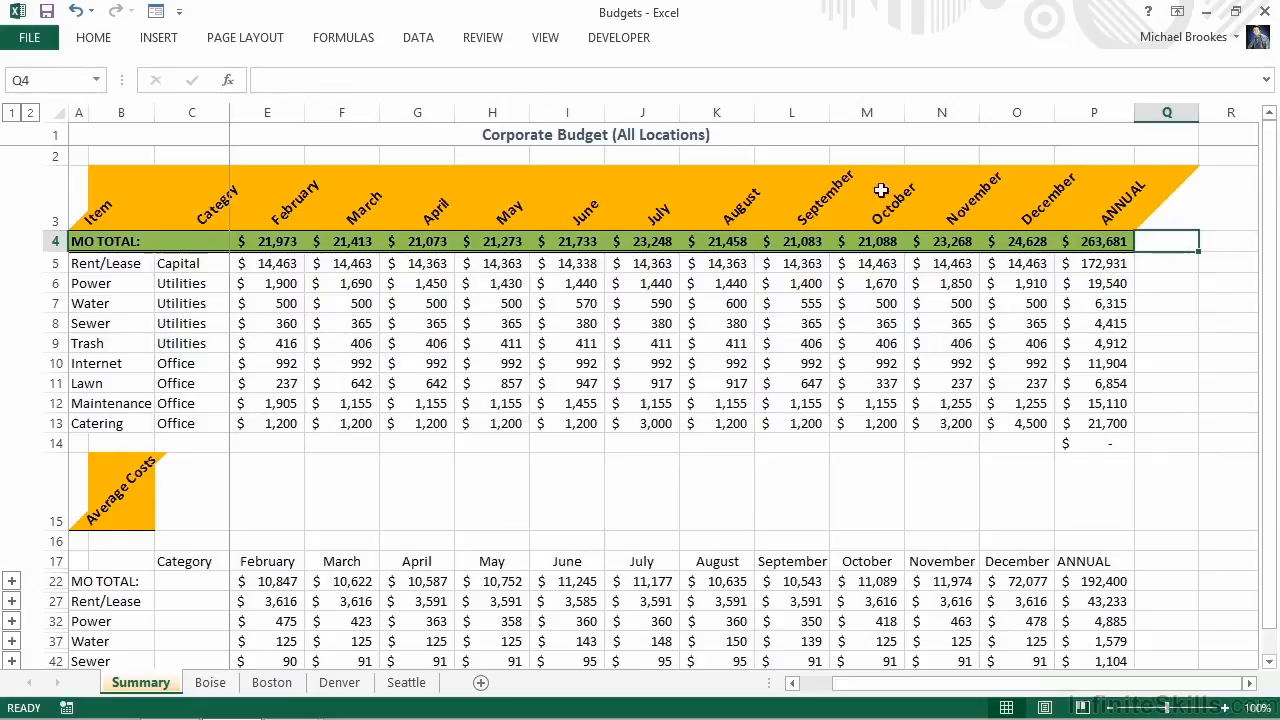
pyautogui.click(170, 42)
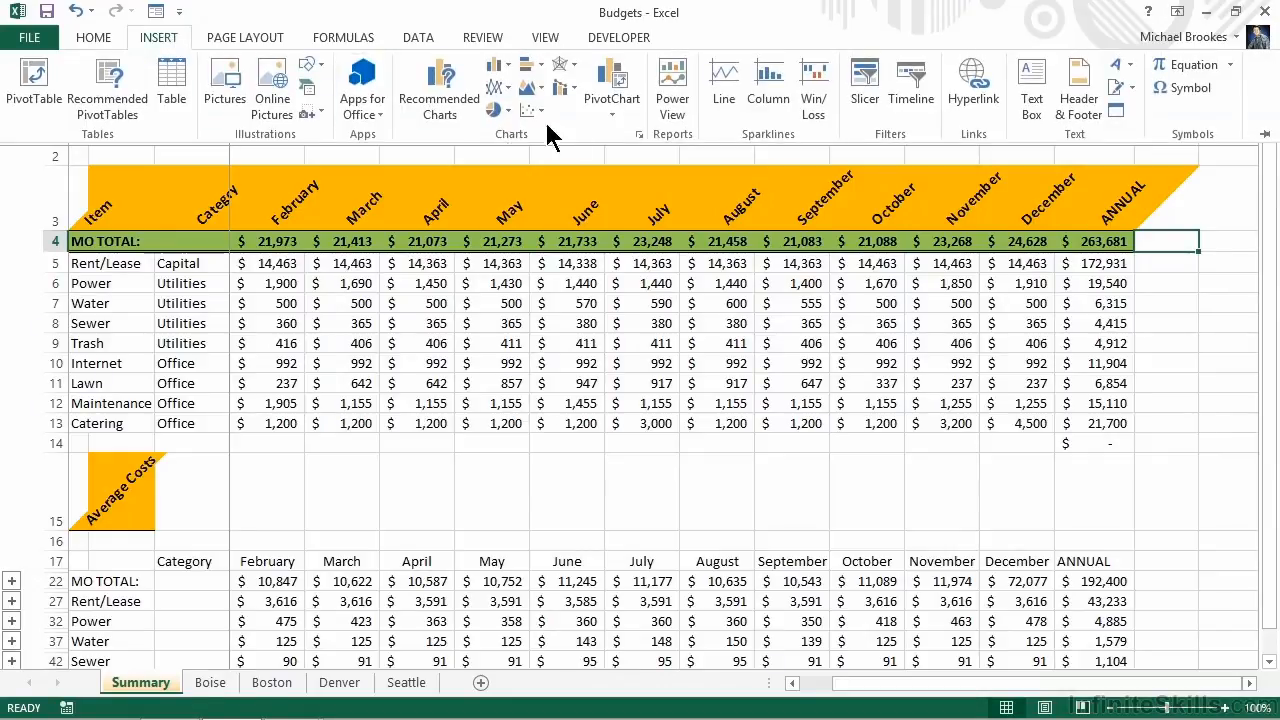
pyautogui.click(777, 100)
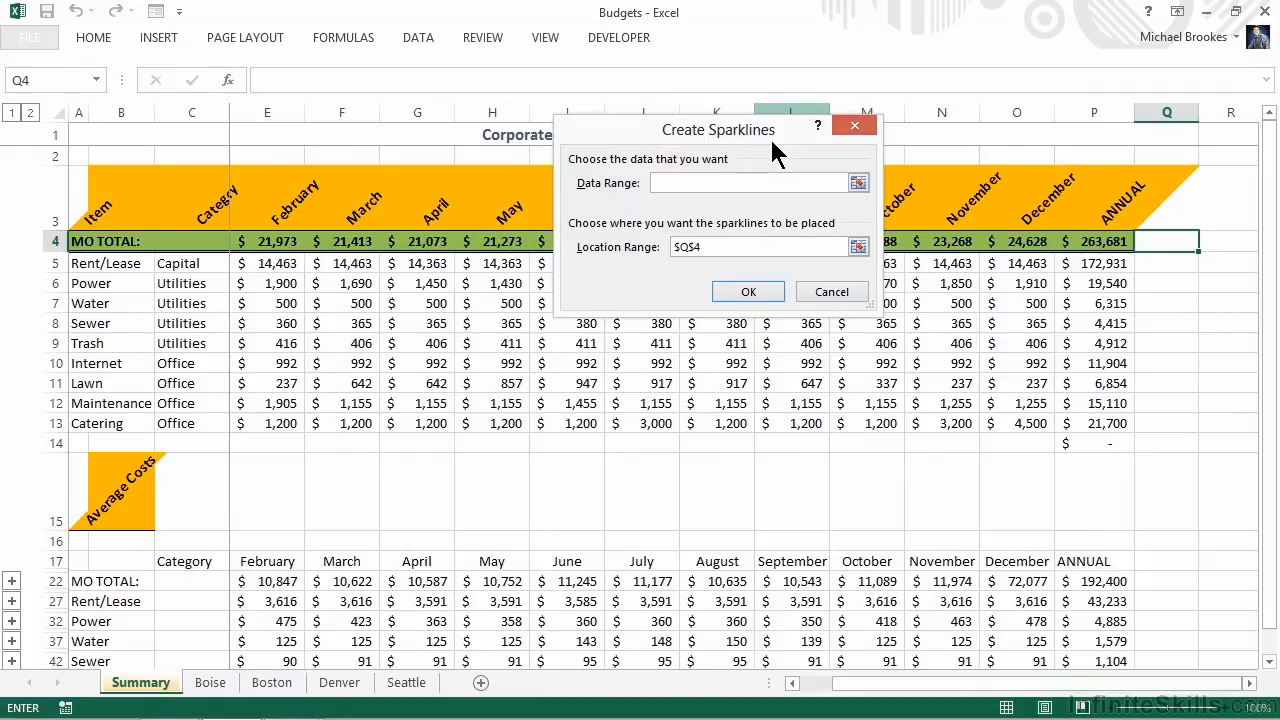
pyautogui.click(858, 183)
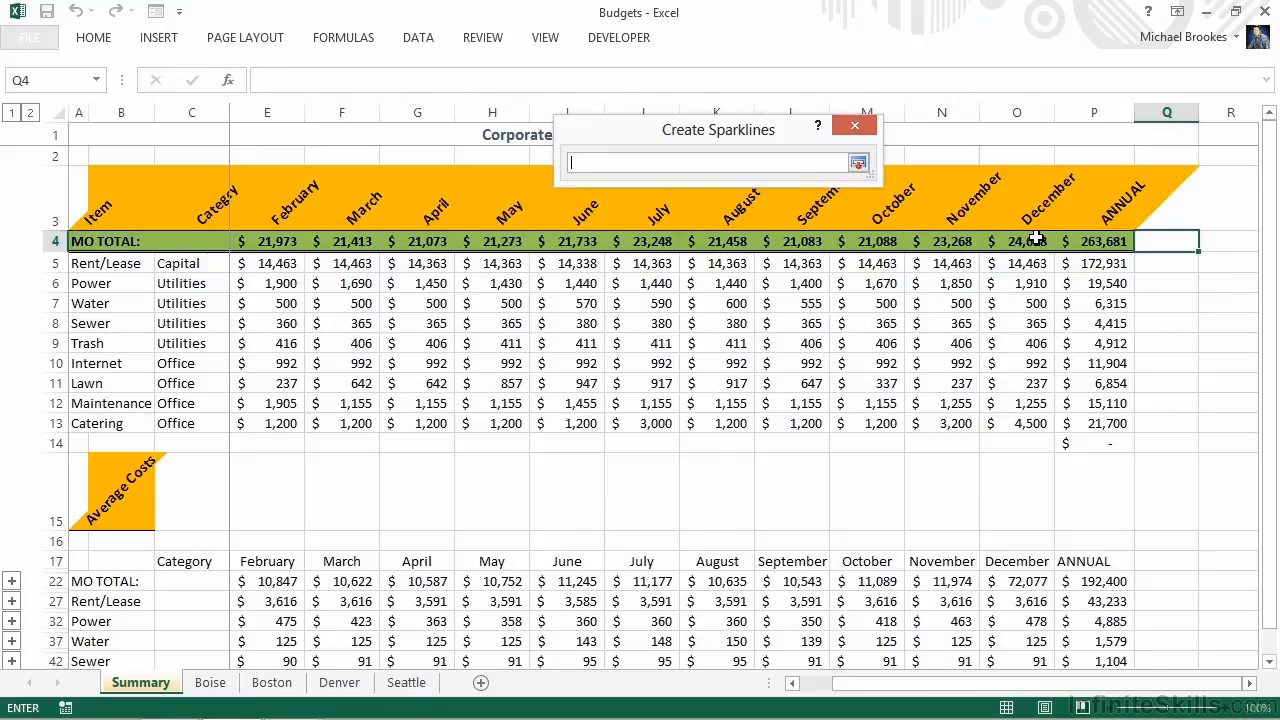
pyautogui.moveTo(1035, 241); pyautogui.dragTo(275, 245)
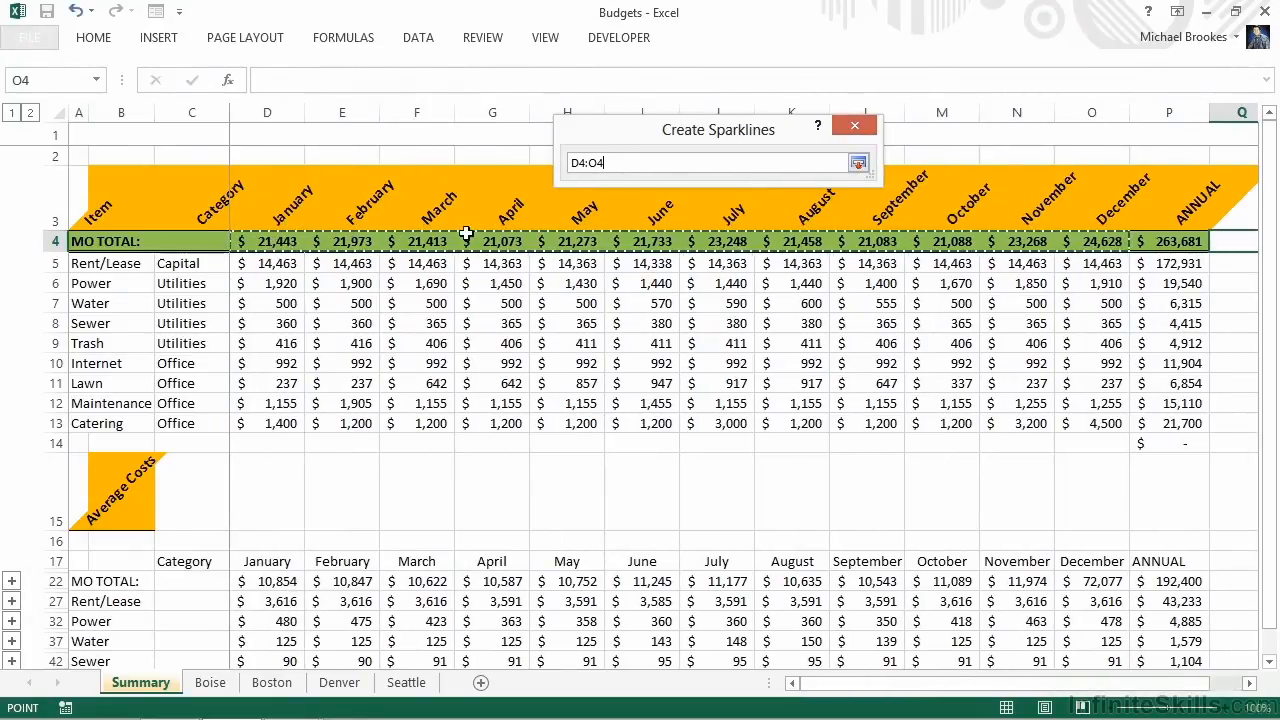
pyautogui.click(858, 166)
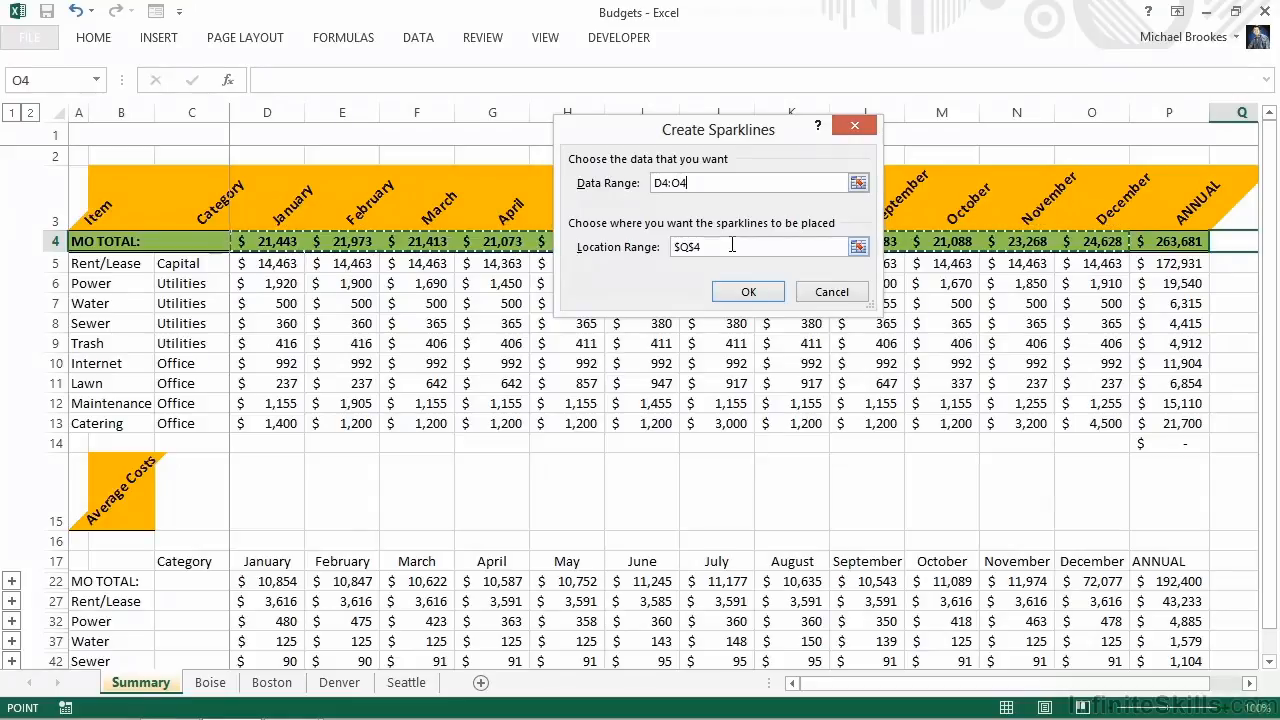
pyautogui.click(747, 292)
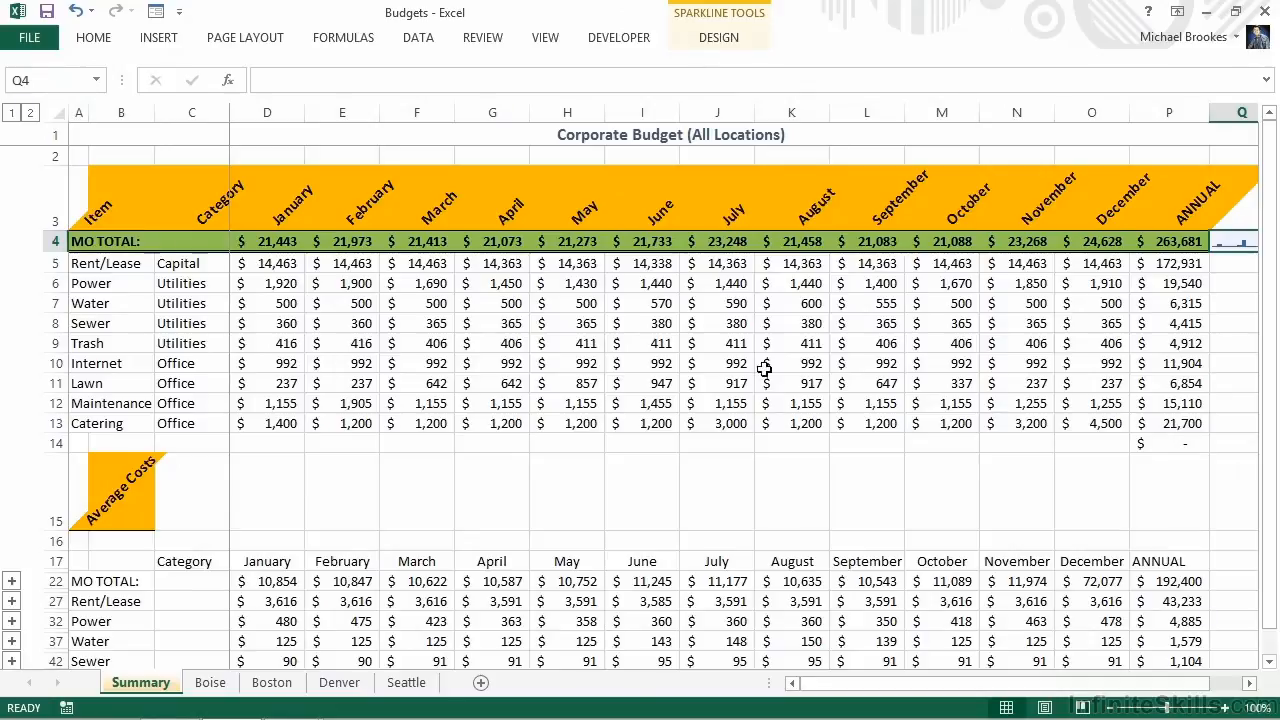
# Enlarge the sheet view to 140% and fill the sparkline from Q4 down through Q13
pyautogui.click(1229, 708)
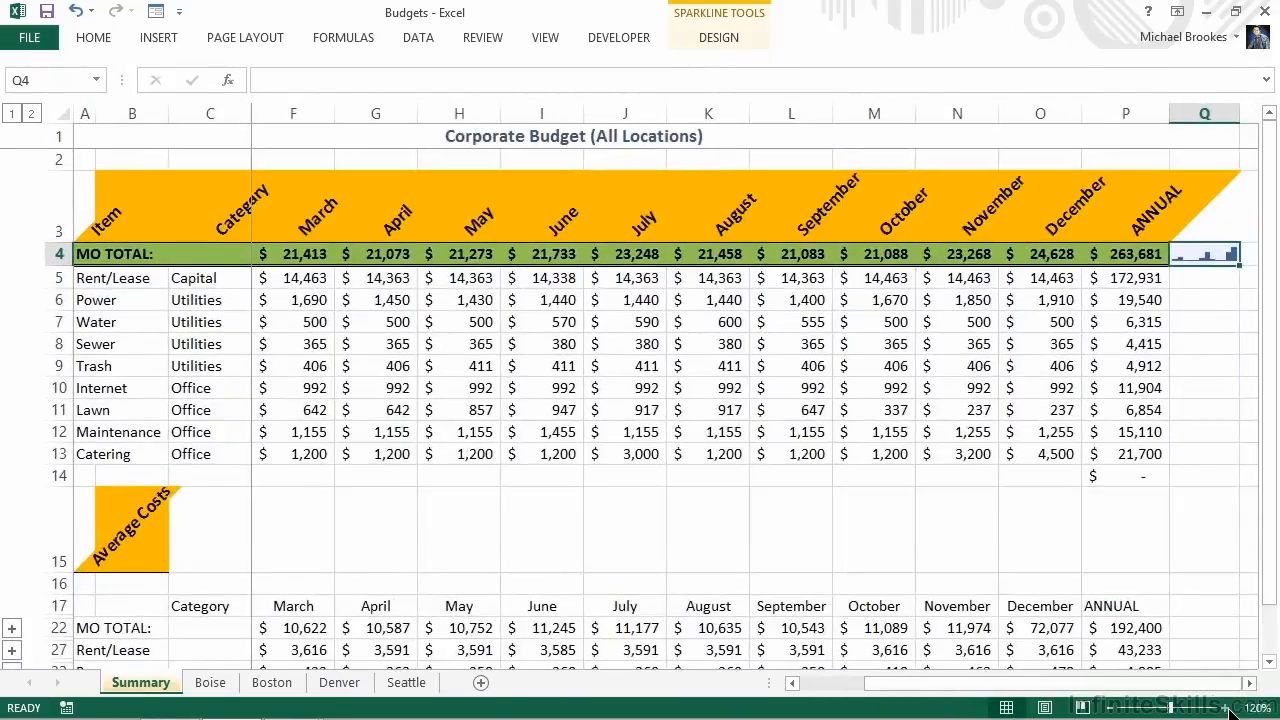
pyautogui.click(1229, 708)
pyautogui.click(1229, 708)
pyautogui.click(1229, 708)
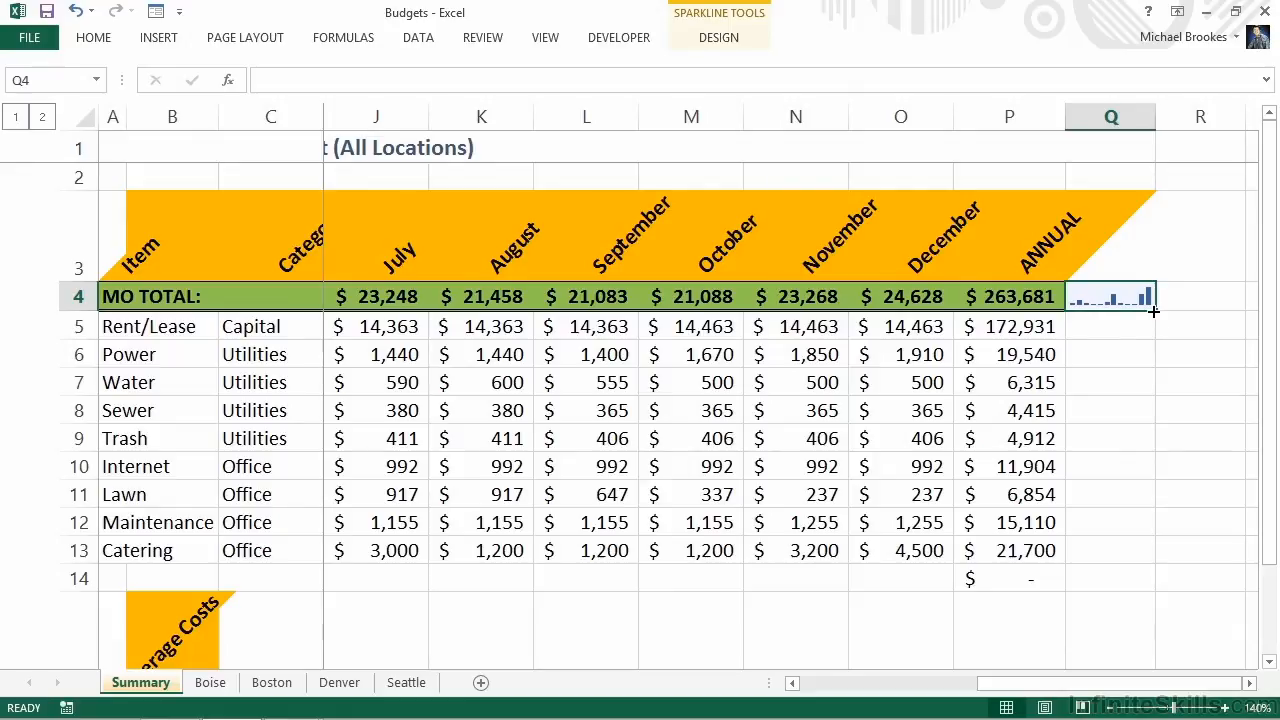
pyautogui.moveTo(1154, 311); pyautogui.dragTo(1154, 311)
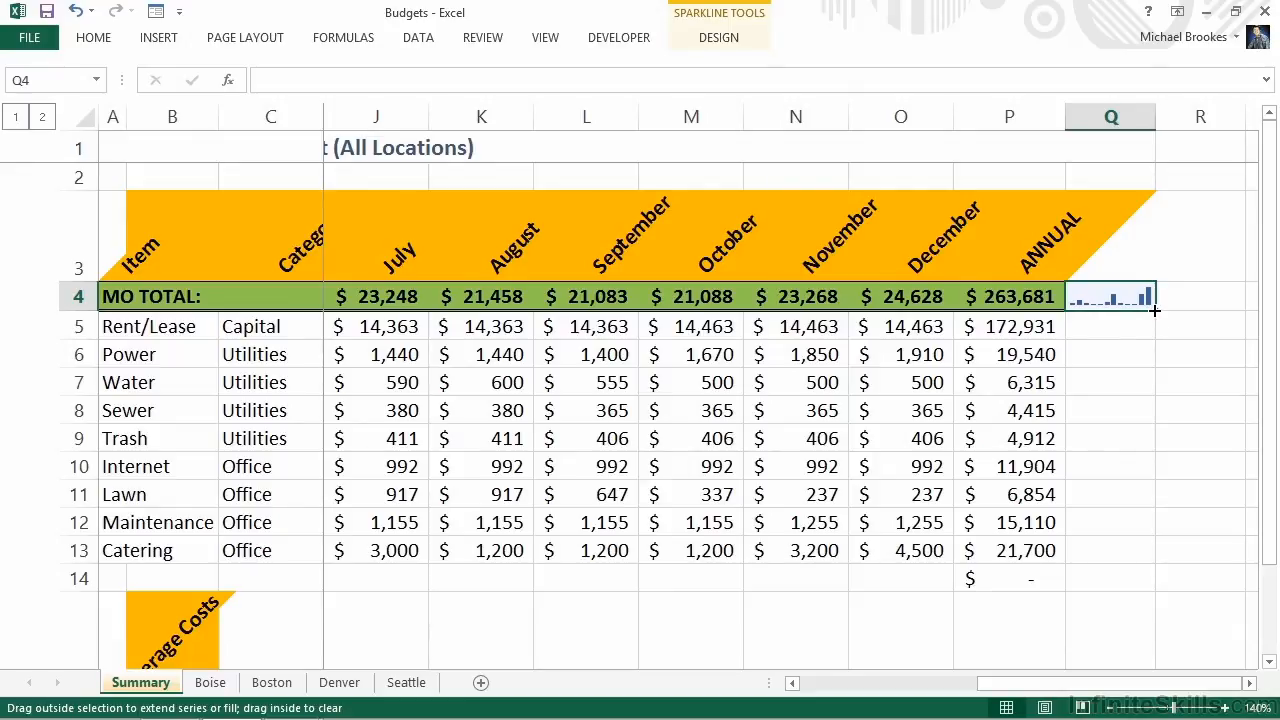
pyautogui.moveTo(1154, 311); pyautogui.dragTo(1146, 551)
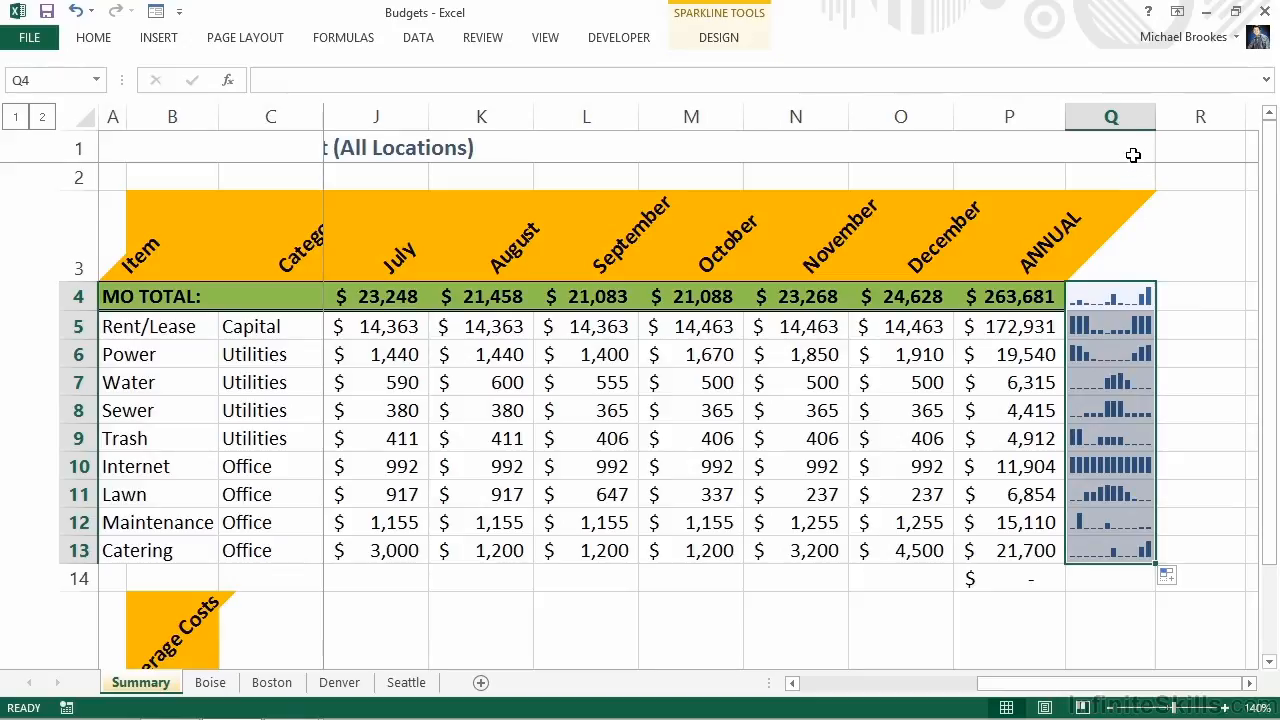
# Try narrower and wider widths for column Q, leaving it moderately wider than it started so the sparkline bars are clearly separated
pyautogui.moveTo(1155, 117); pyautogui.dragTo(1136, 122)
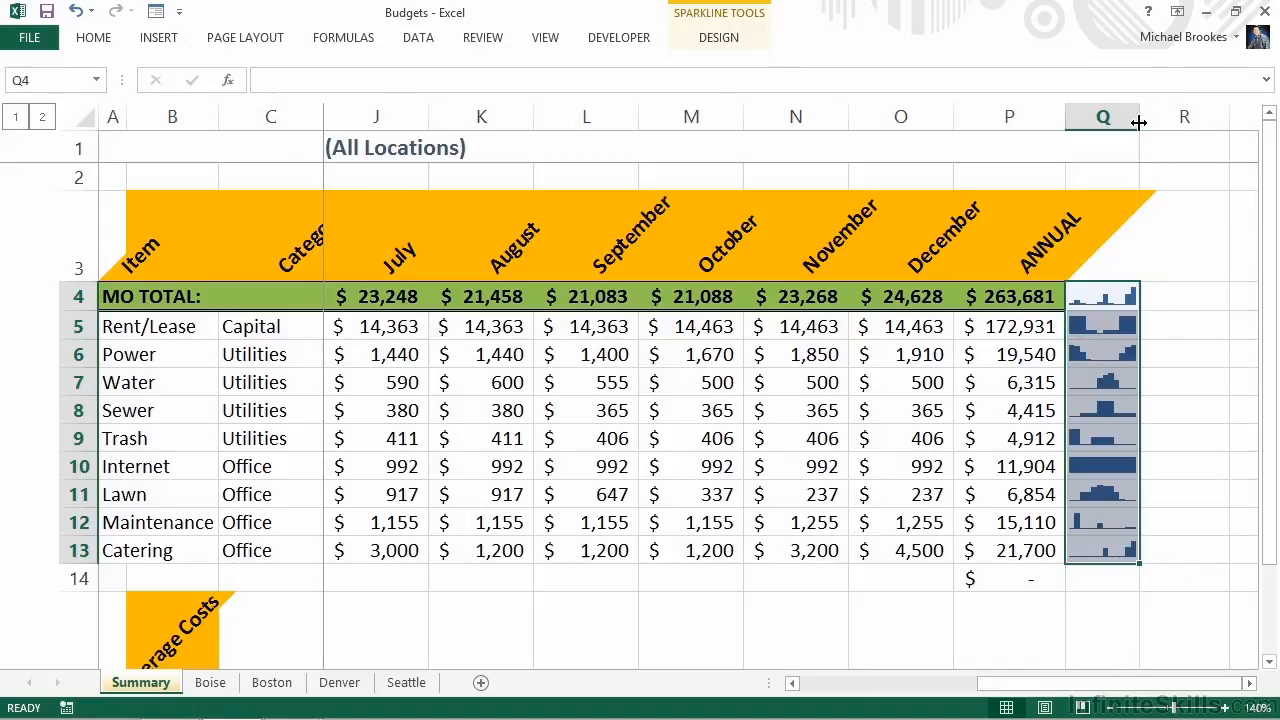
pyautogui.moveTo(1141, 121); pyautogui.dragTo(1134, 120)
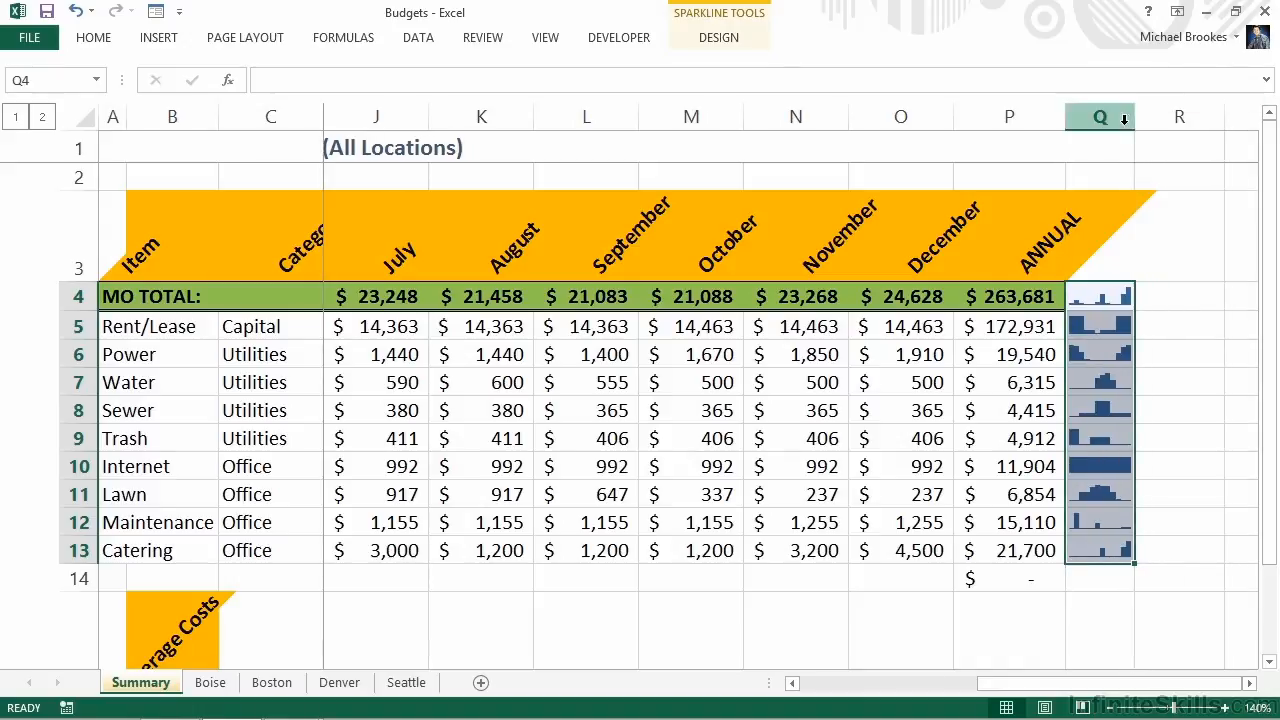
pyautogui.moveTo(1134, 121); pyautogui.dragTo(1206, 128)
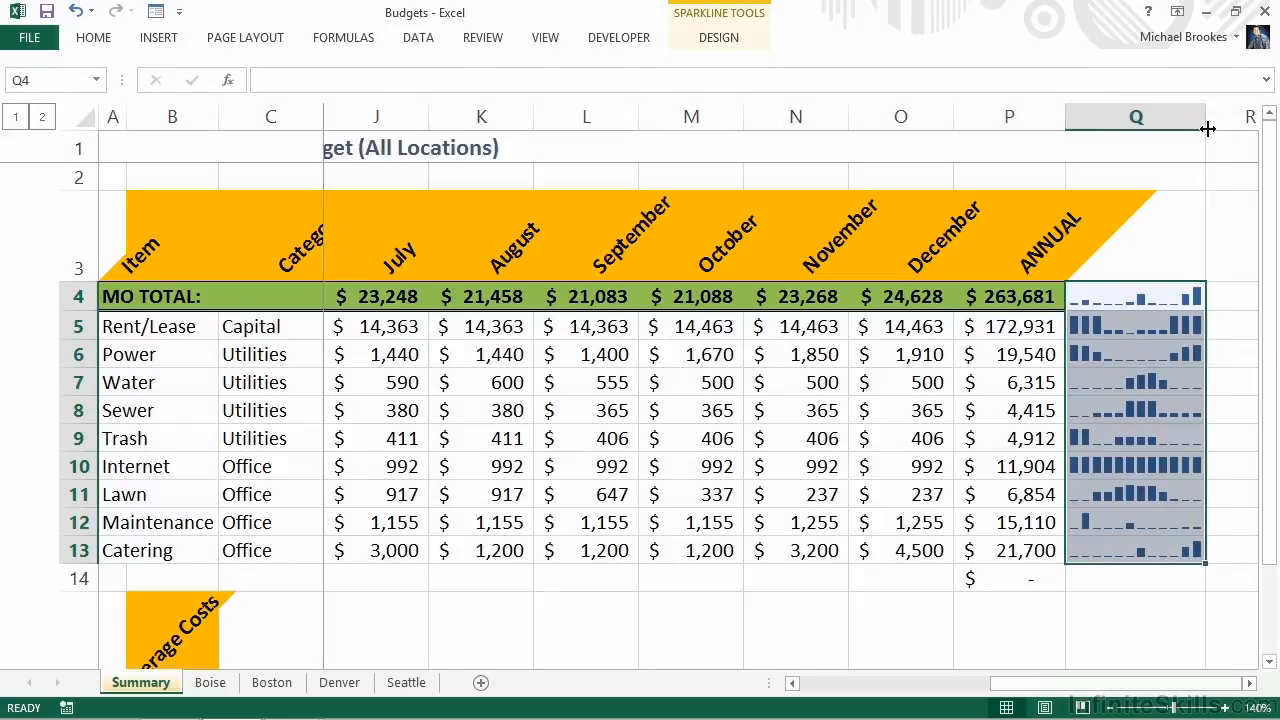
pyautogui.moveTo(1208, 119); pyautogui.dragTo(1193, 119)
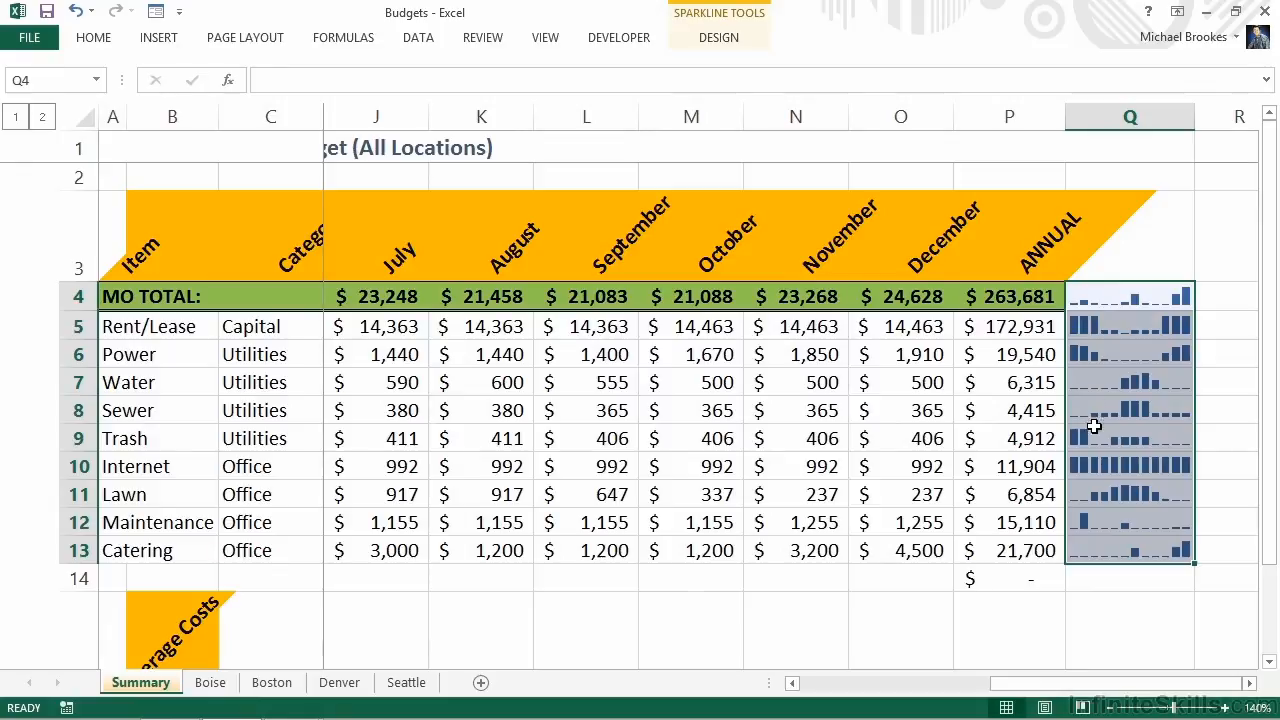
# Examine the sparklines of the Internet, Catering and Rent/Lease rows for their monthly trends
pyautogui.click(1098, 465)
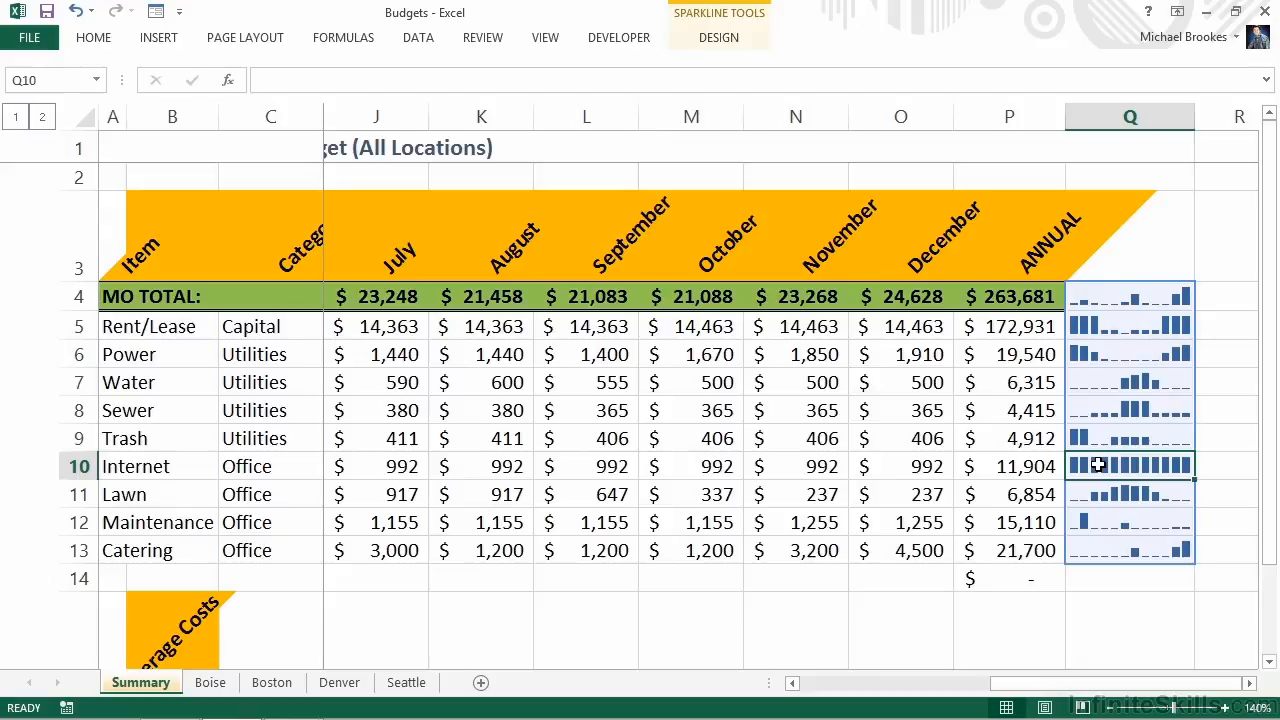
pyautogui.click(1097, 550)
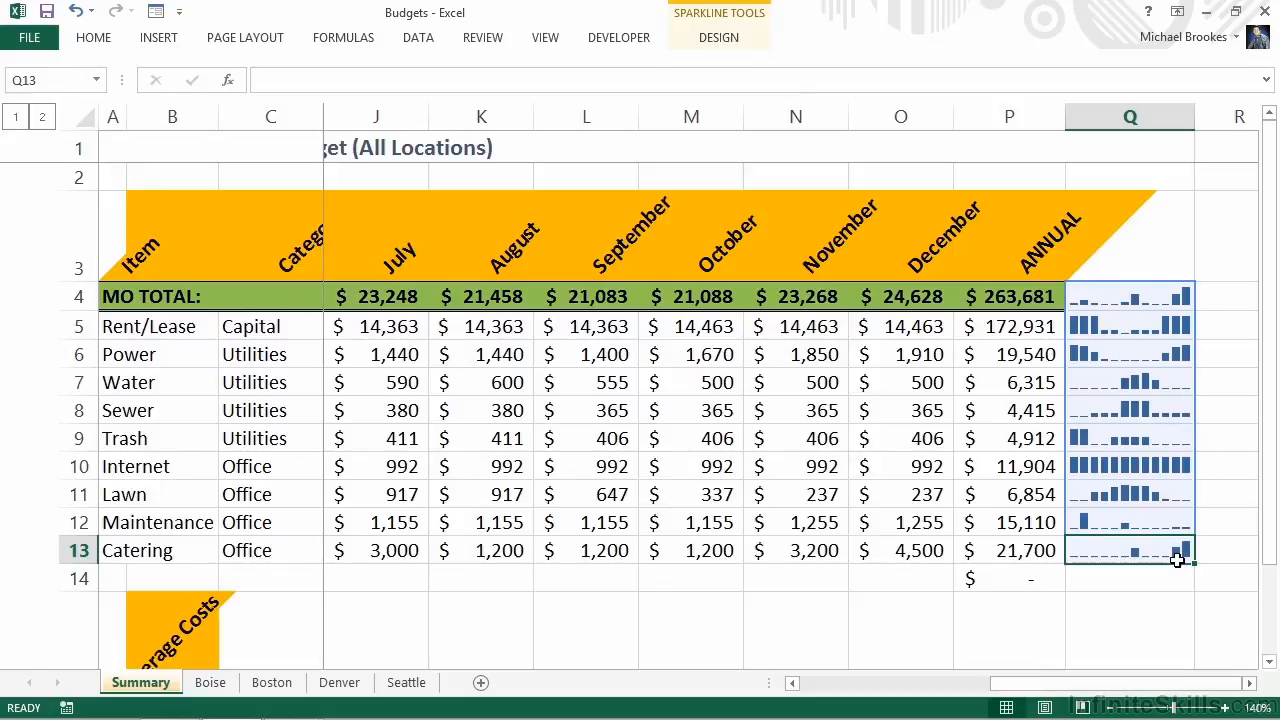
pyautogui.click(1130, 325)
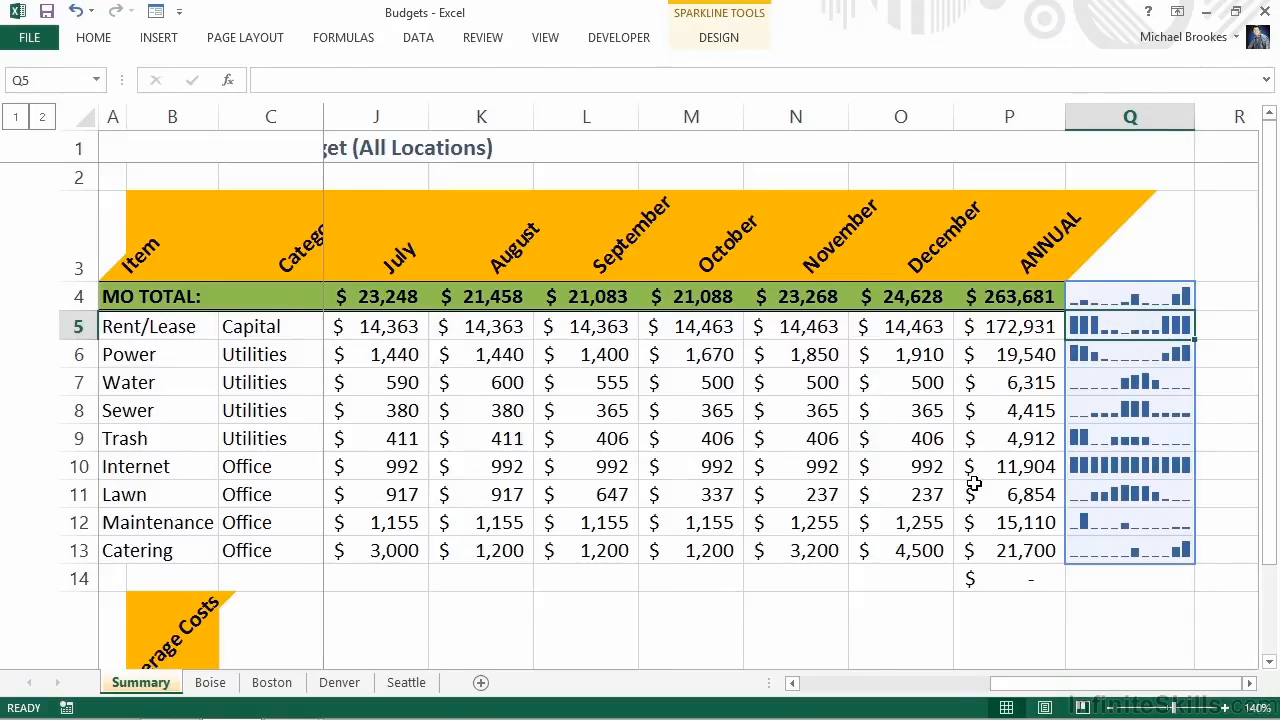
# Create a default column chart on its own chart sheet from the range A3:O13, headings included and annual totals excluded
pyautogui.click(922, 553)
pyautogui.moveTo(922, 553)
pyautogui.mouseDown()
pyautogui.moveTo(586, 443)
pyautogui.moveTo(212, 393)
pyautogui.moveTo(170, 335)
pyautogui.moveTo(94, 329)
pyautogui.moveTo(97, 268)
pyautogui.mouseUp()
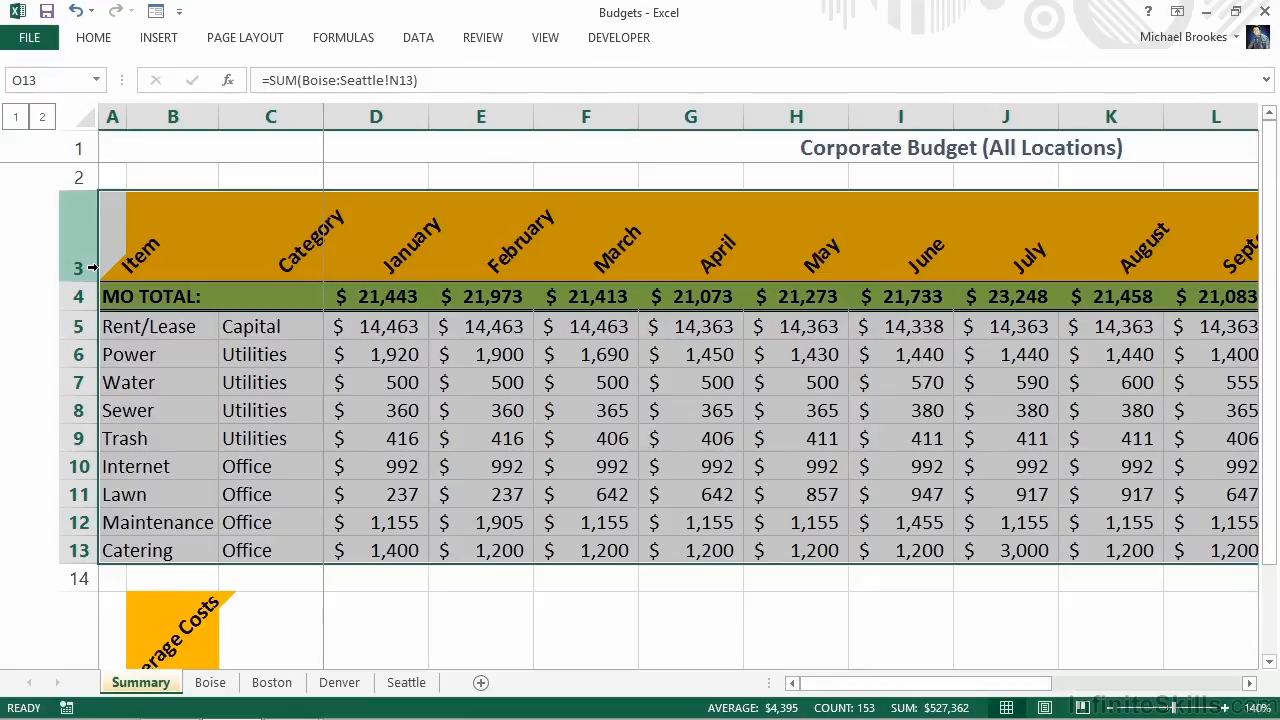
pyautogui.press('F11')
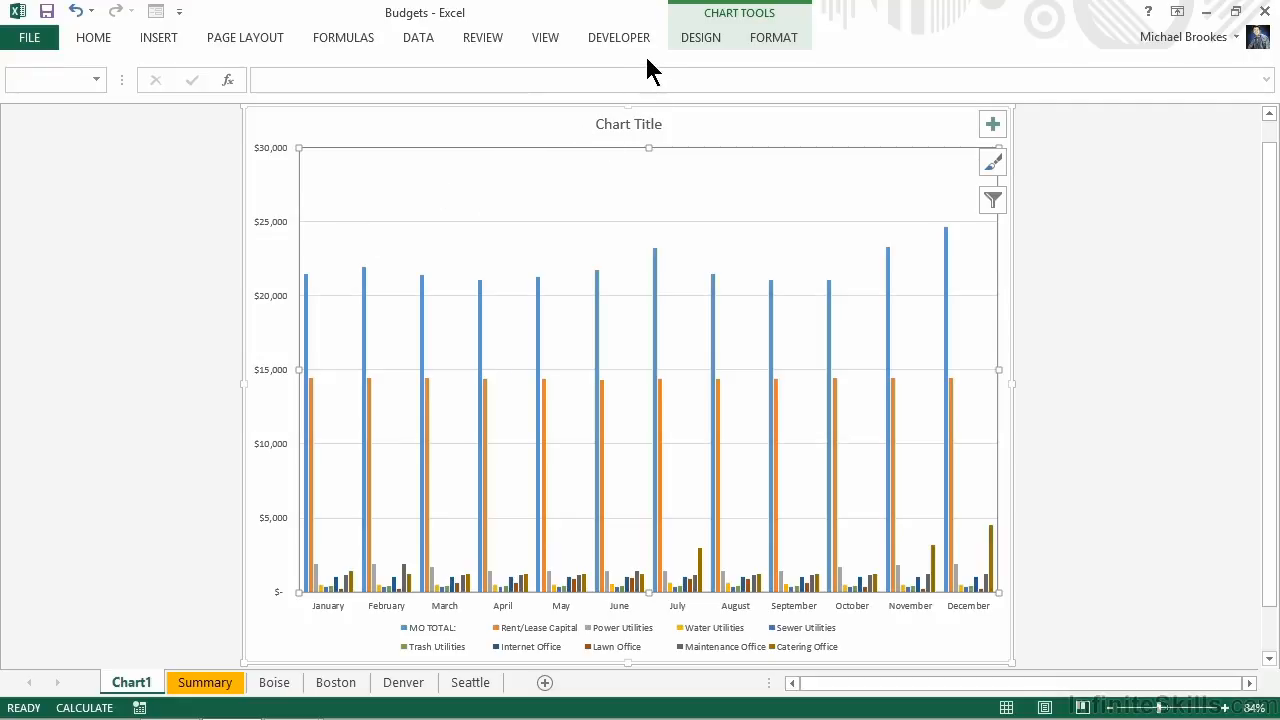
# Exclude the MO TOTAL series from the chart's data source
pyautogui.click(703, 40)
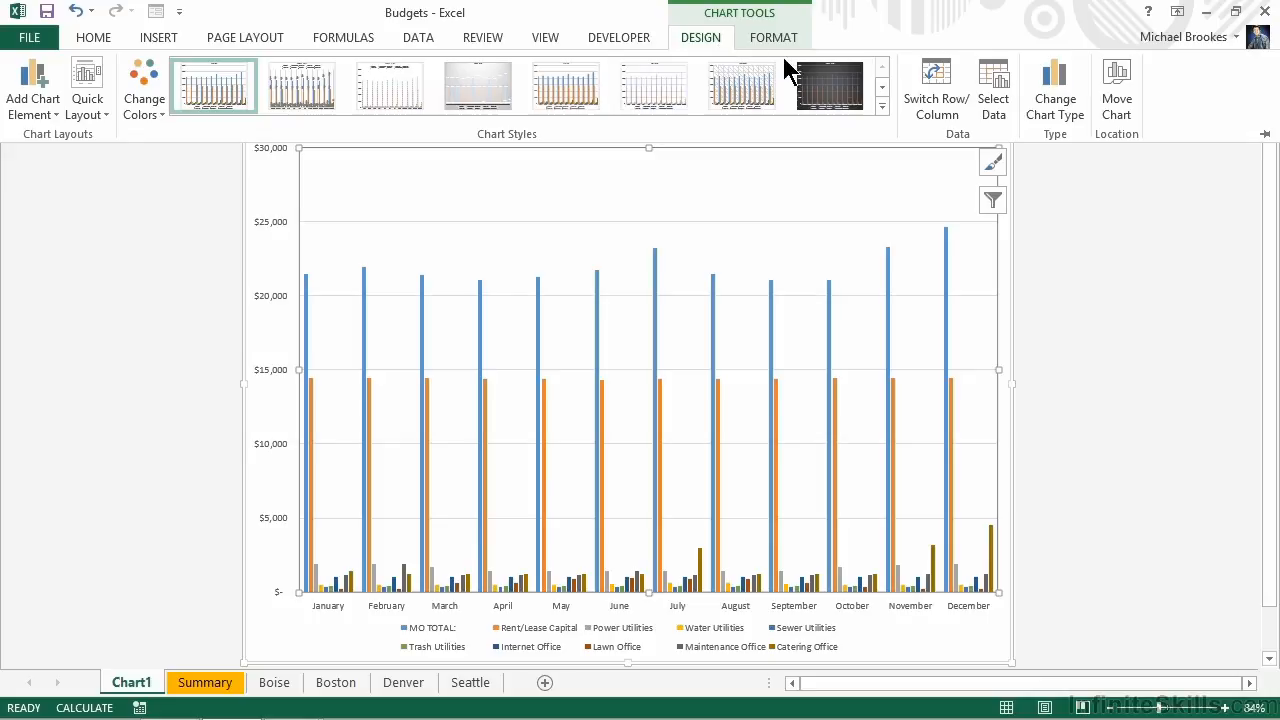
pyautogui.click(1000, 112)
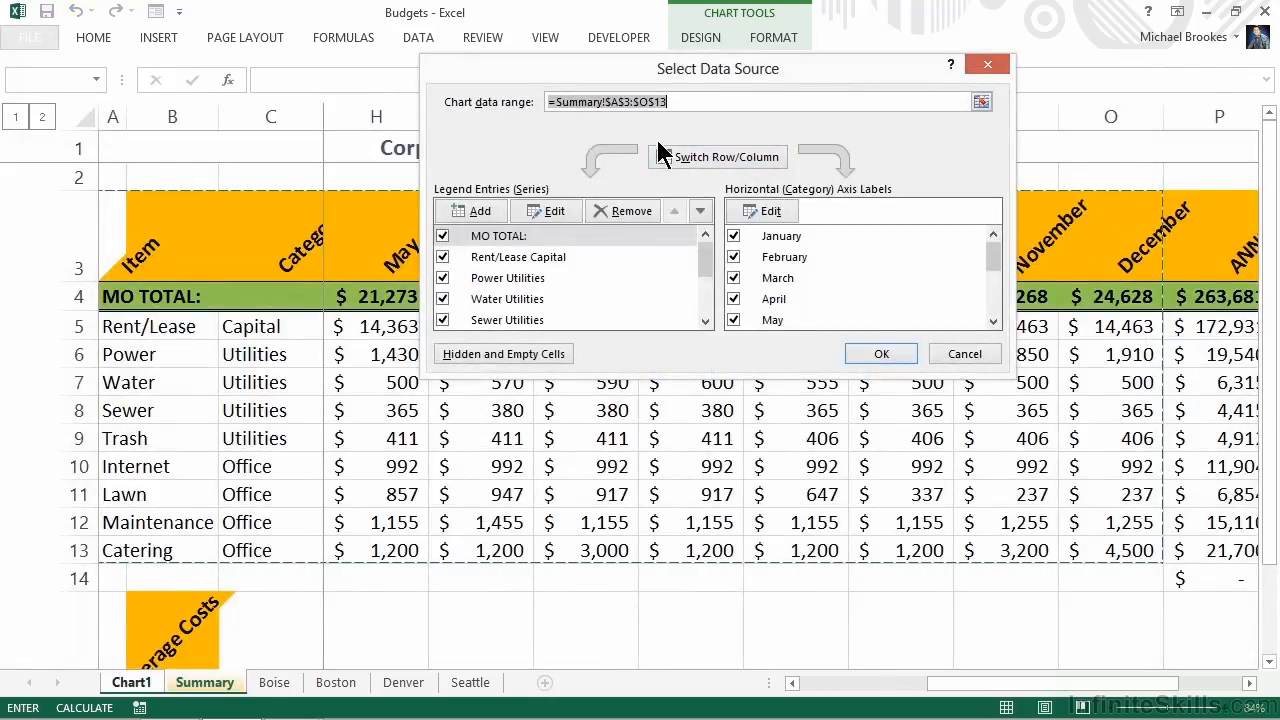
pyautogui.click(443, 235)
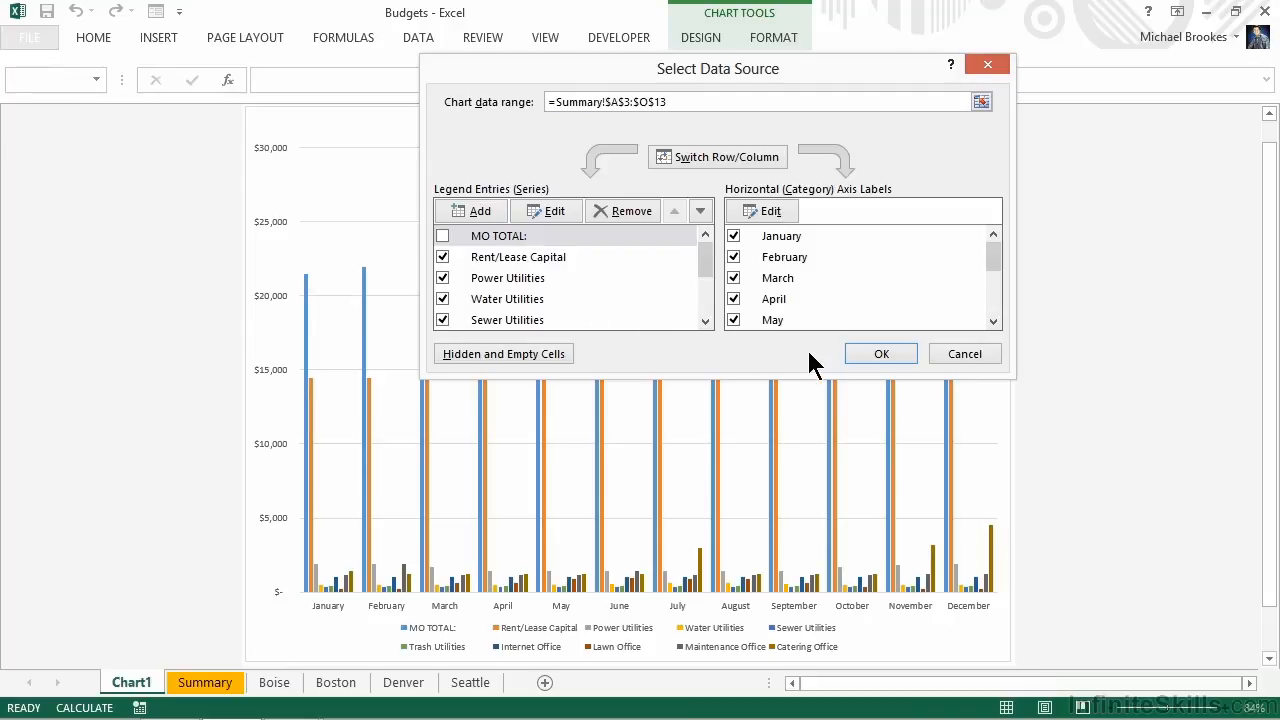
pyautogui.click(862, 350)
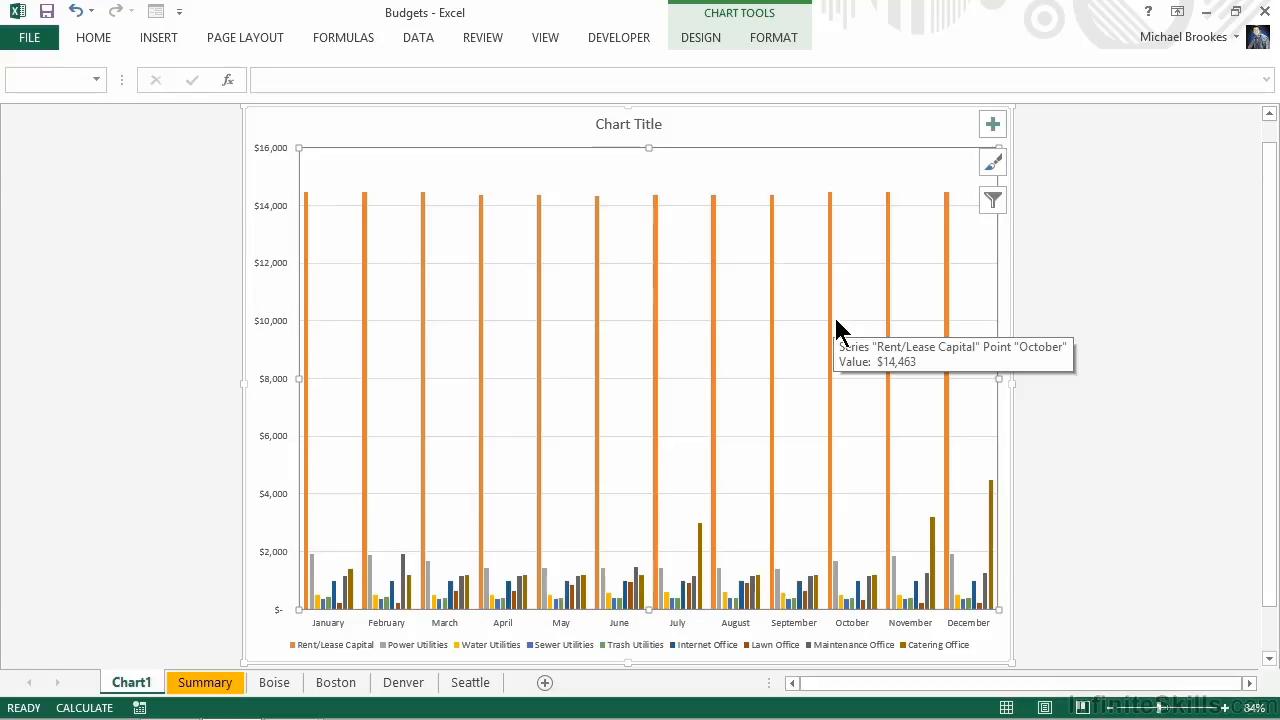
# Plot the Rent/Lease Capital series on the secondary axis, then close the series formatting and deselect the series
pyautogui.click(832, 326)
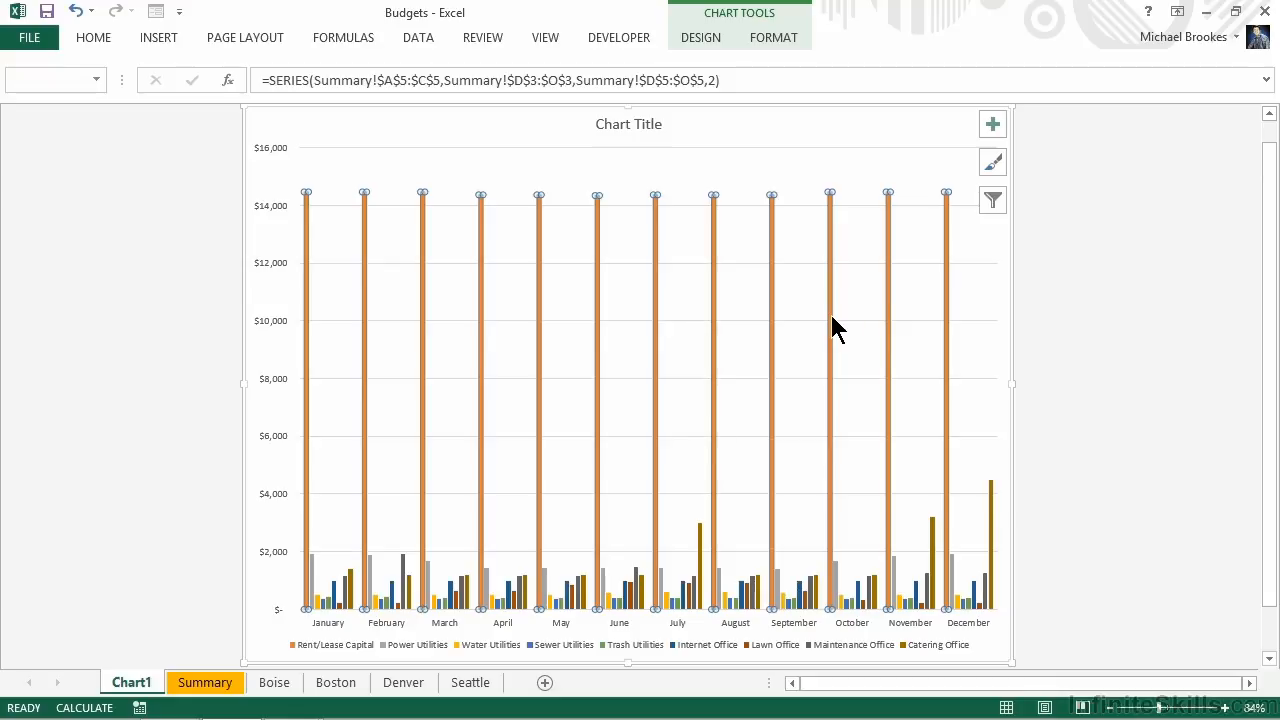
pyautogui.rightClick(832, 318)
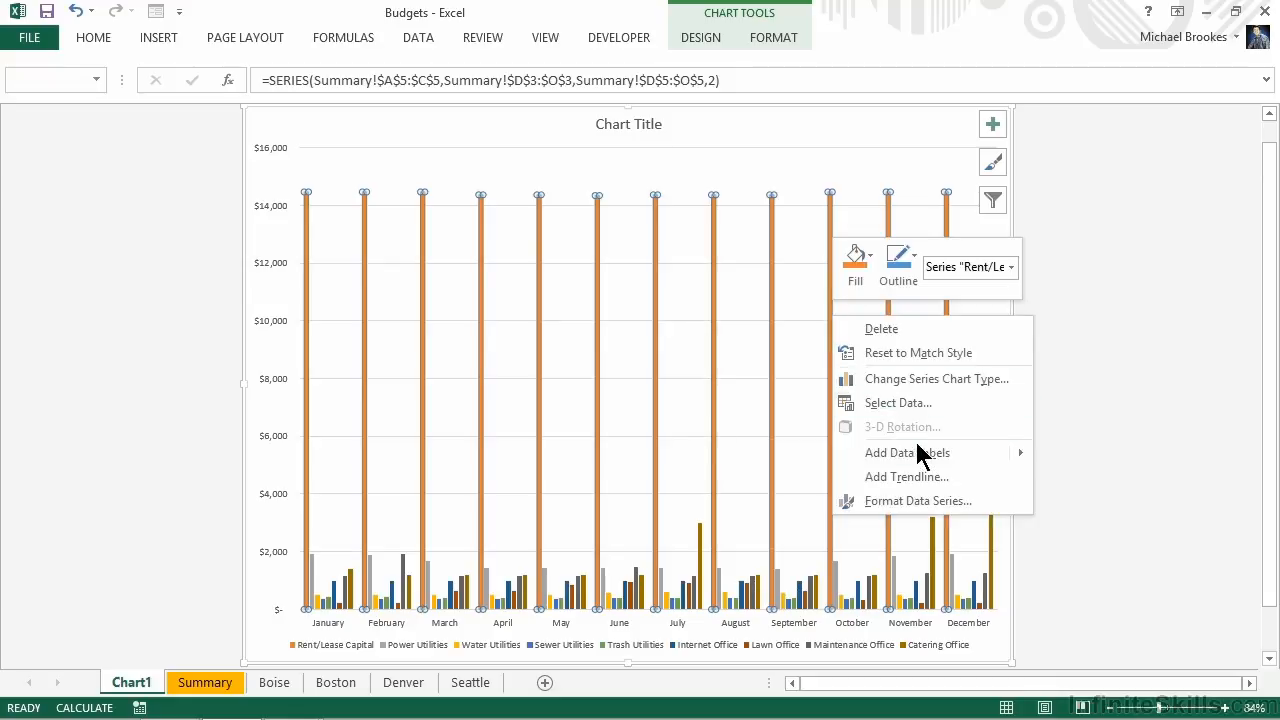
pyautogui.click(938, 510)
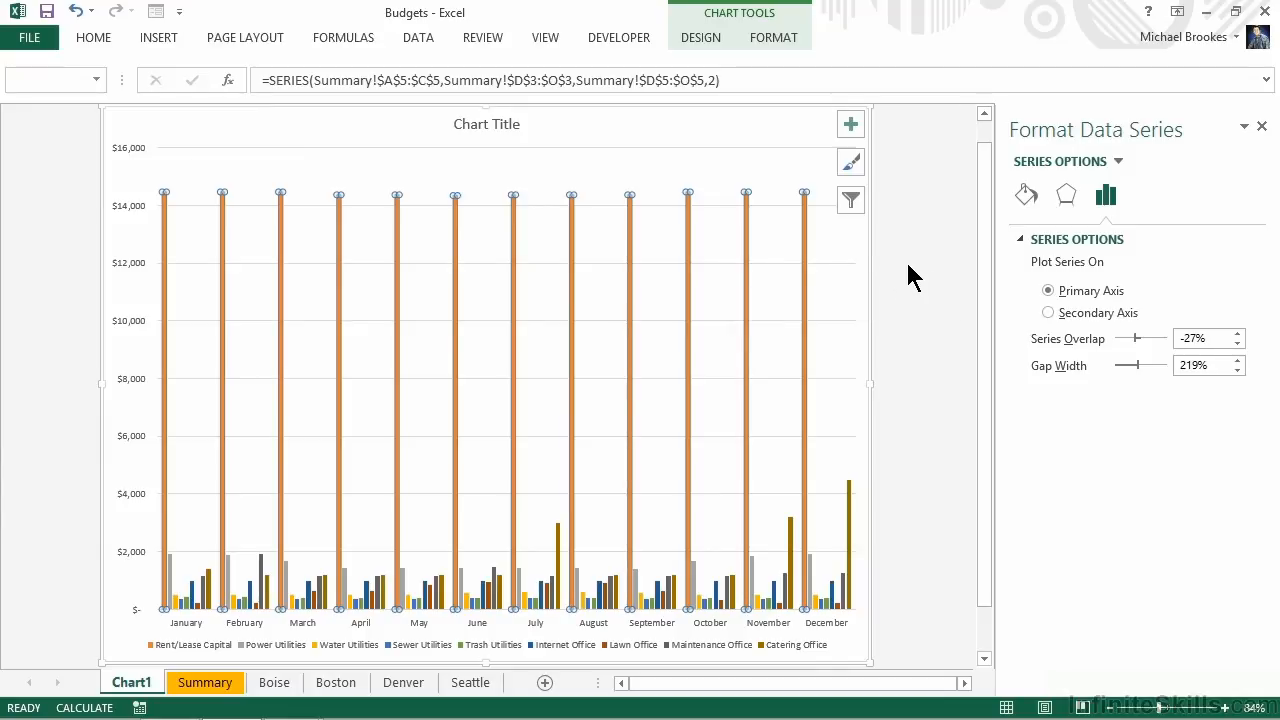
pyautogui.click(1048, 313)
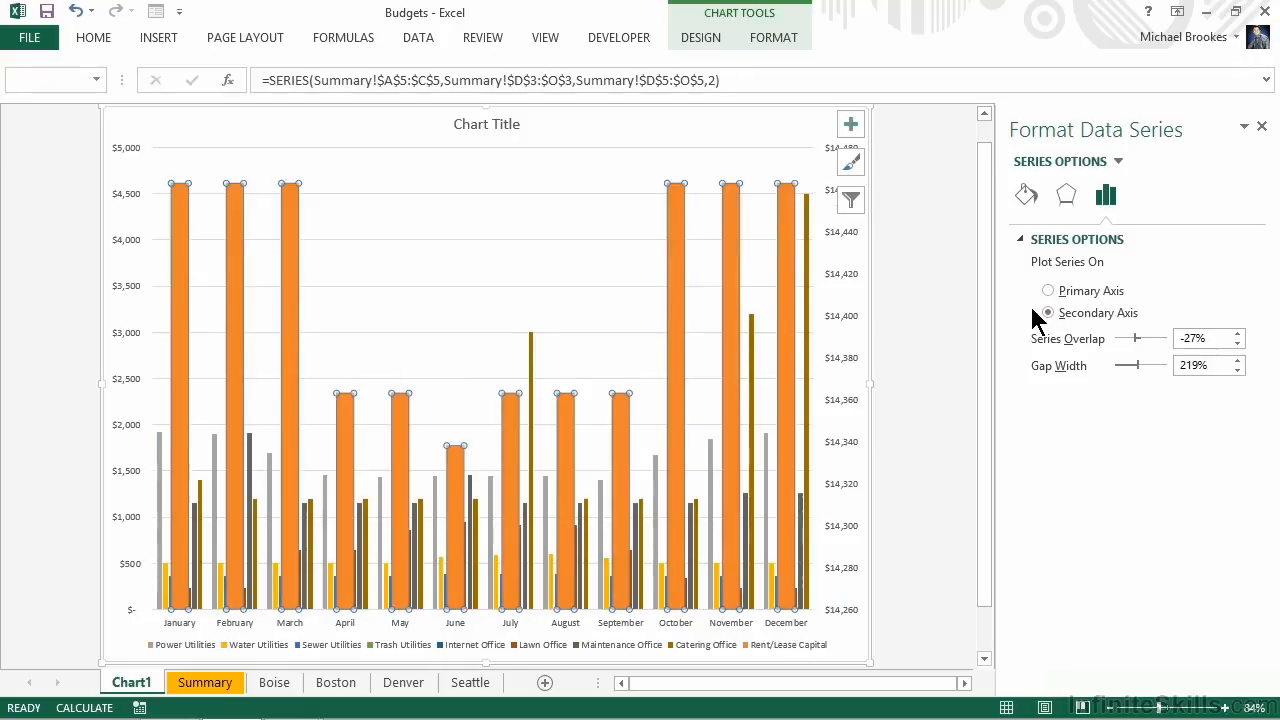
pyautogui.click(1261, 128)
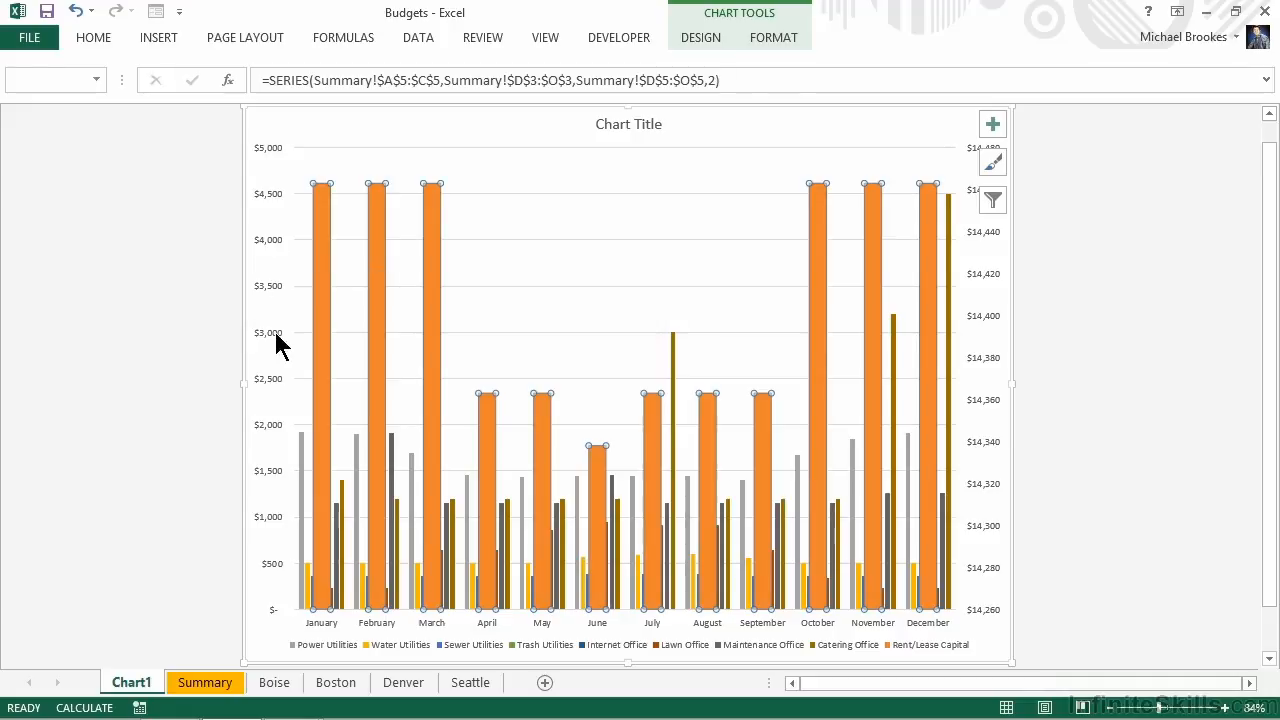
pyautogui.press('Escape')
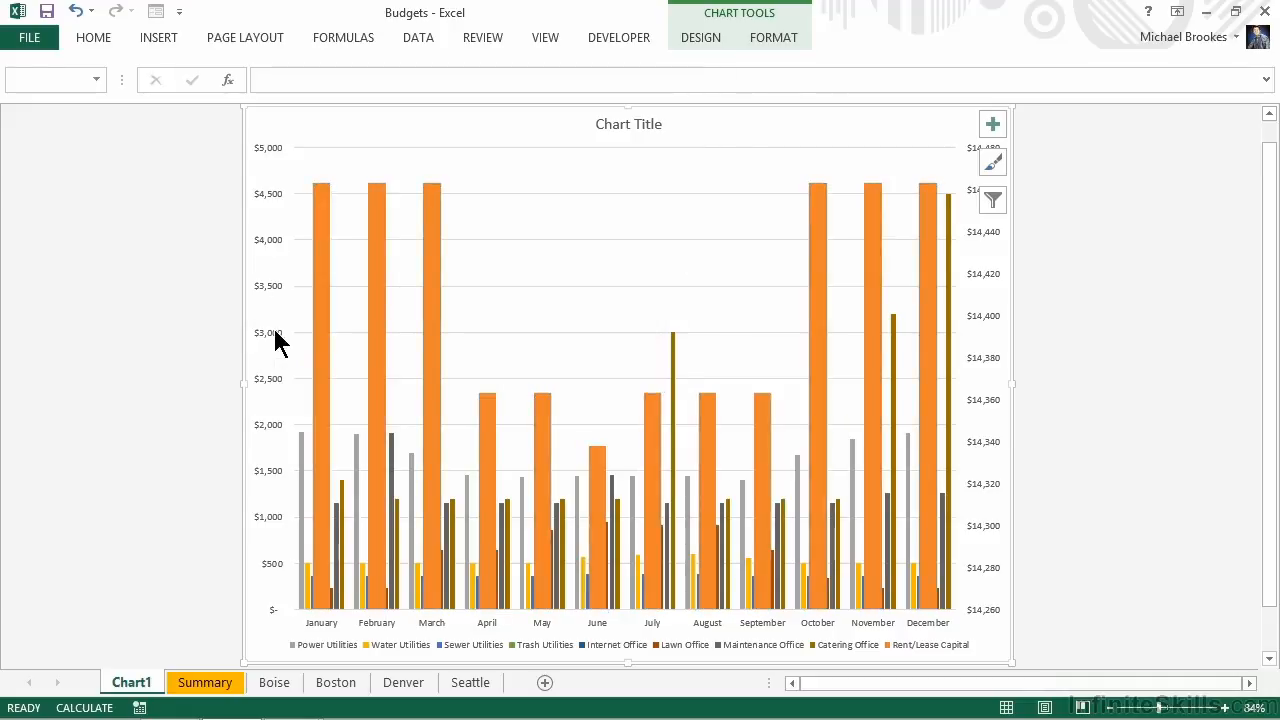